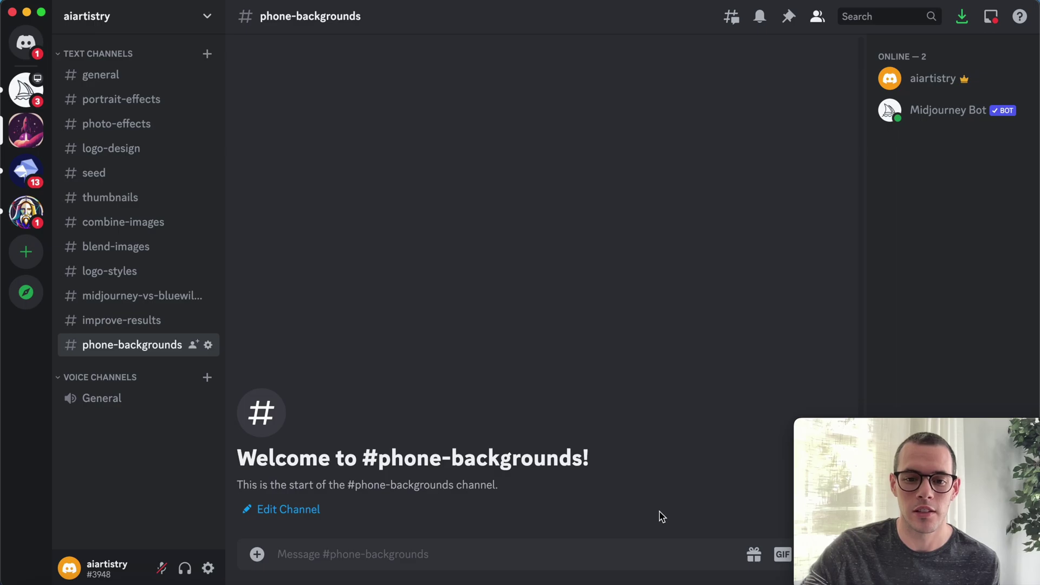
- Read the iOS Ref table in Chrome: iPhone 14 Pro is 1179 × 2556 at a 9 : 19.5 aspect ratio
{"action": "left_click", "coordinate": [658, 582]}
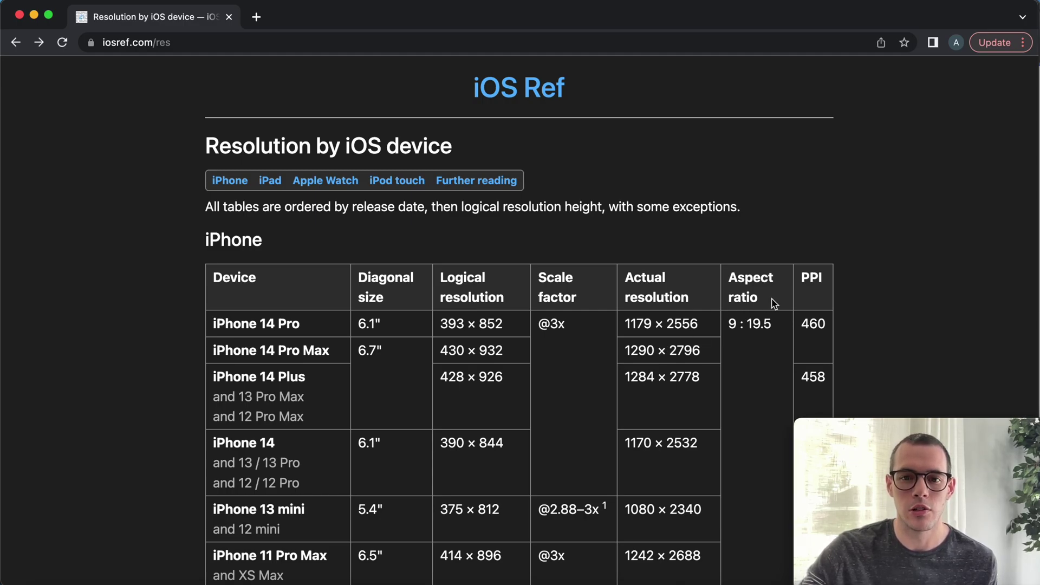
{"action": "scroll", "coordinate": [889, 270], "scroll_direction": "down", "scroll_amount": 3}
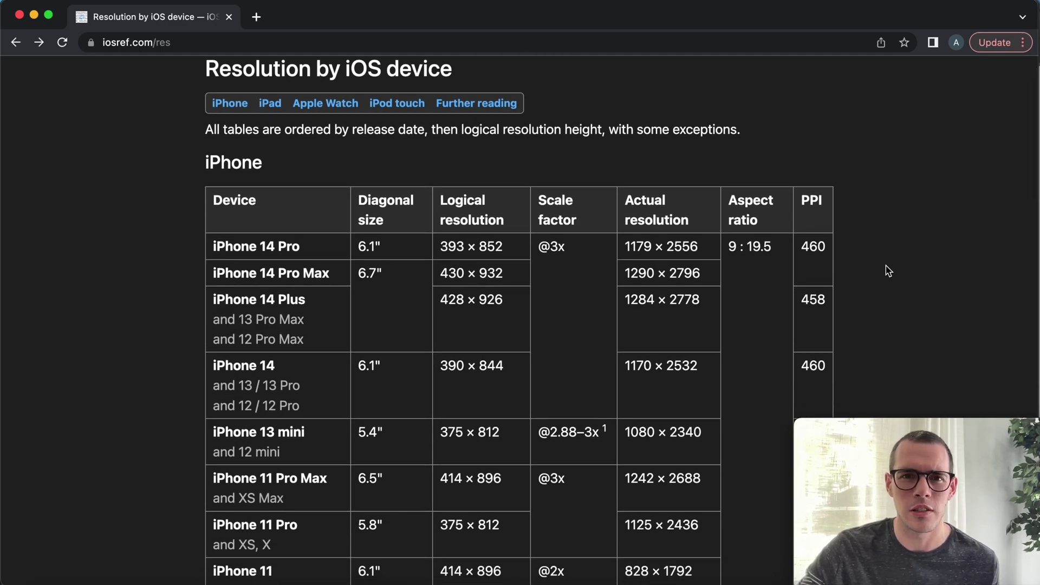
{"action": "scroll", "coordinate": [889, 271], "scroll_direction": "down", "scroll_amount": 2}
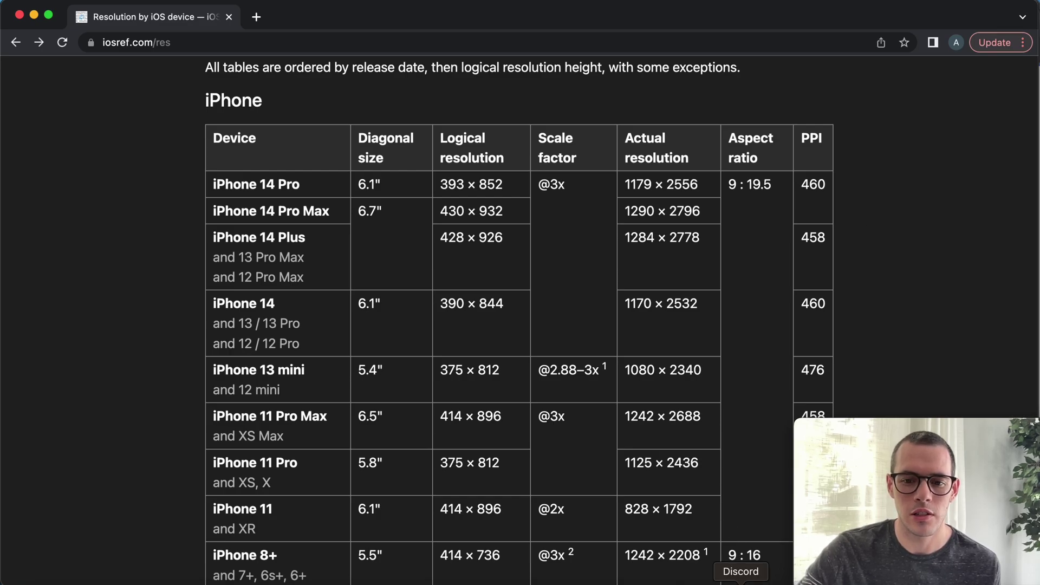
- Switch back to Discord, where the palm-tree sunset prompt with --ar 18:39 --v 5 renders
{"action": "left_click", "coordinate": [742, 582]}
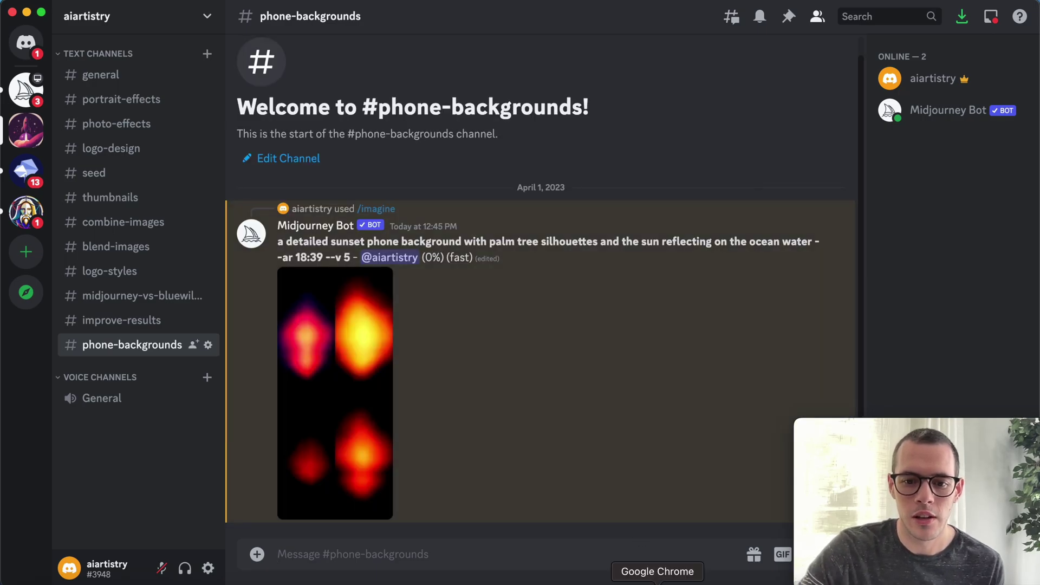
- Switch to Chrome's iOS Ref table to recheck the iPhone 9 : 19.5 aspect ratio
{"action": "left_click", "coordinate": [657, 581]}
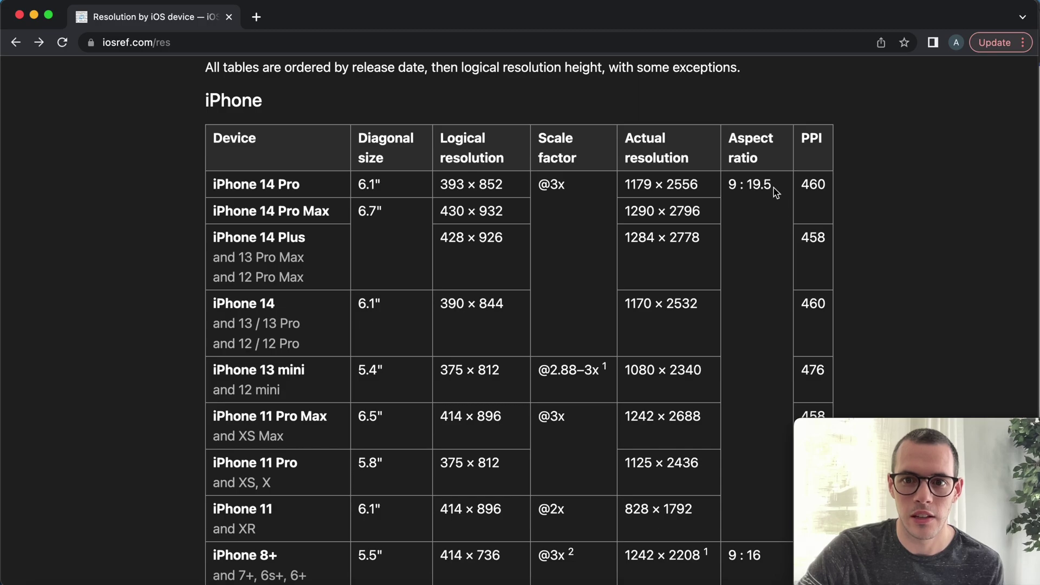
- Back in Discord, close the sunset grid preview and upscale images U3 and U4
{"action": "left_click", "coordinate": [748, 573]}
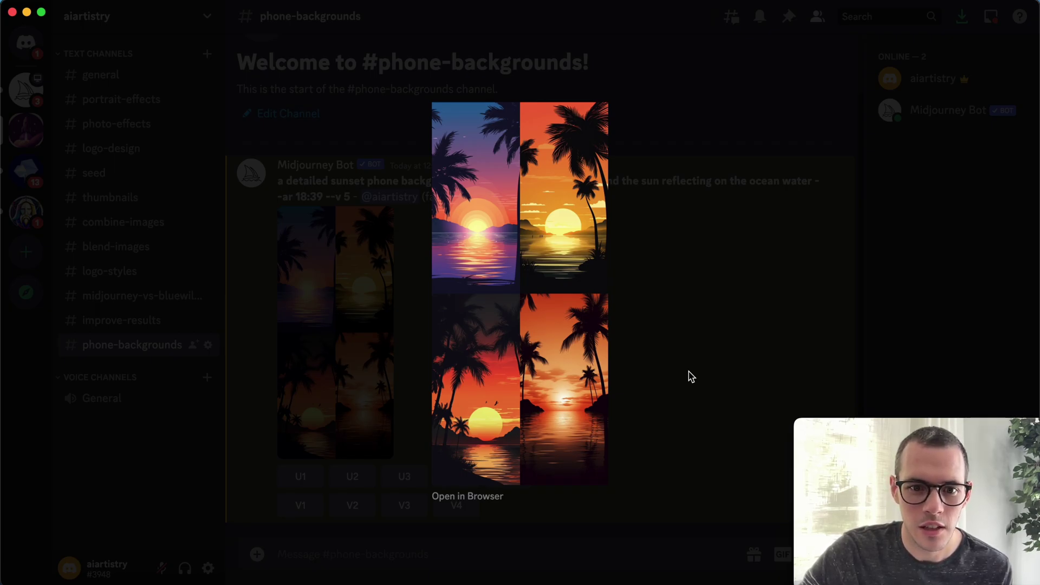
{"action": "left_click", "coordinate": [692, 377]}
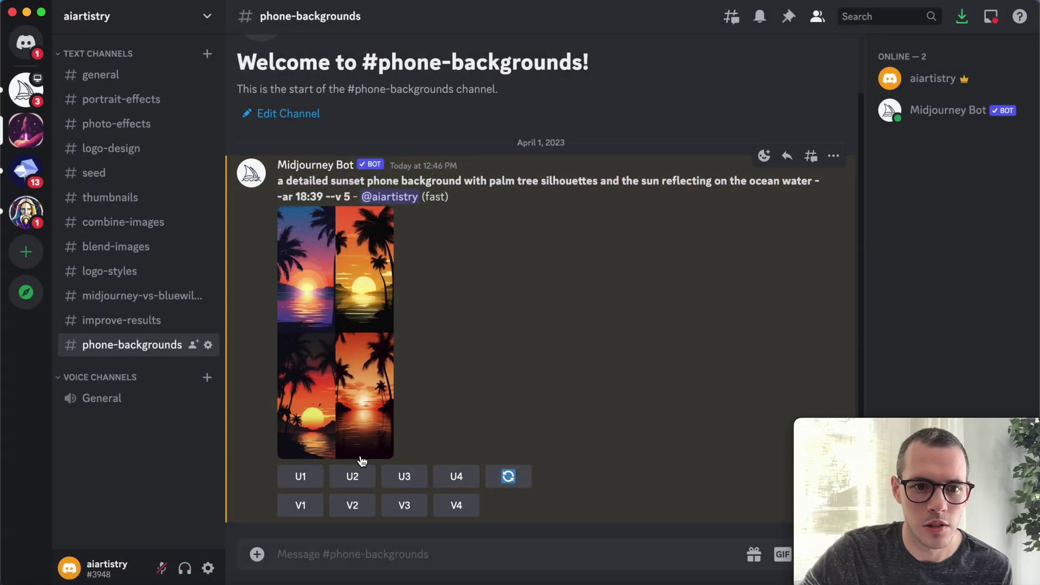
{"action": "left_click", "coordinate": [405, 476]}
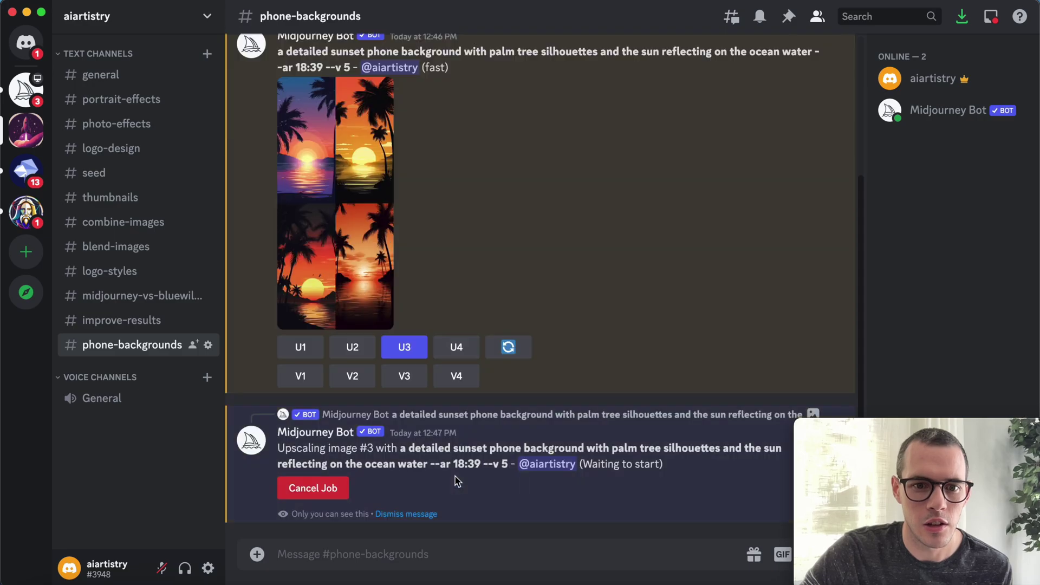
{"action": "left_click", "coordinate": [454, 347]}
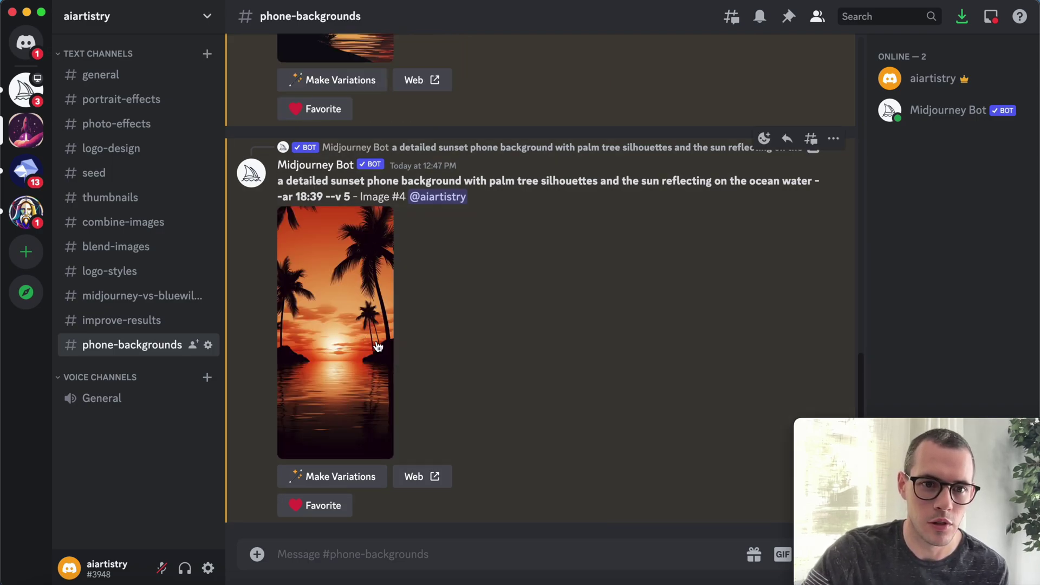
- View the upscaled sunset Image #3 and Image #4 at full size, closing each afterwards
{"action": "scroll", "coordinate": [505, 390], "scroll_direction": "up", "scroll_amount": 5}
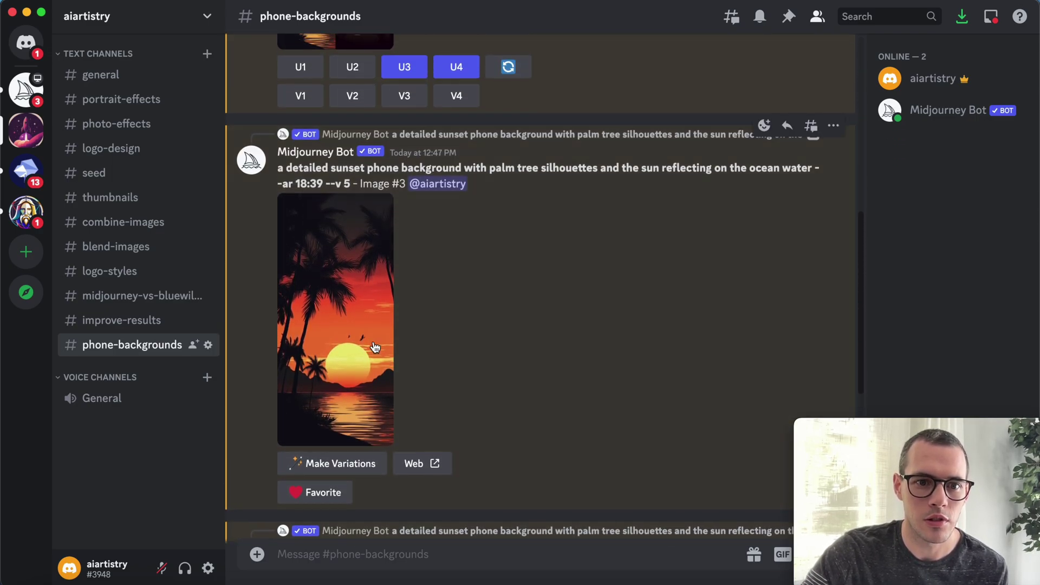
{"action": "left_click", "coordinate": [380, 347]}
{"action": "left_click", "coordinate": [688, 379]}
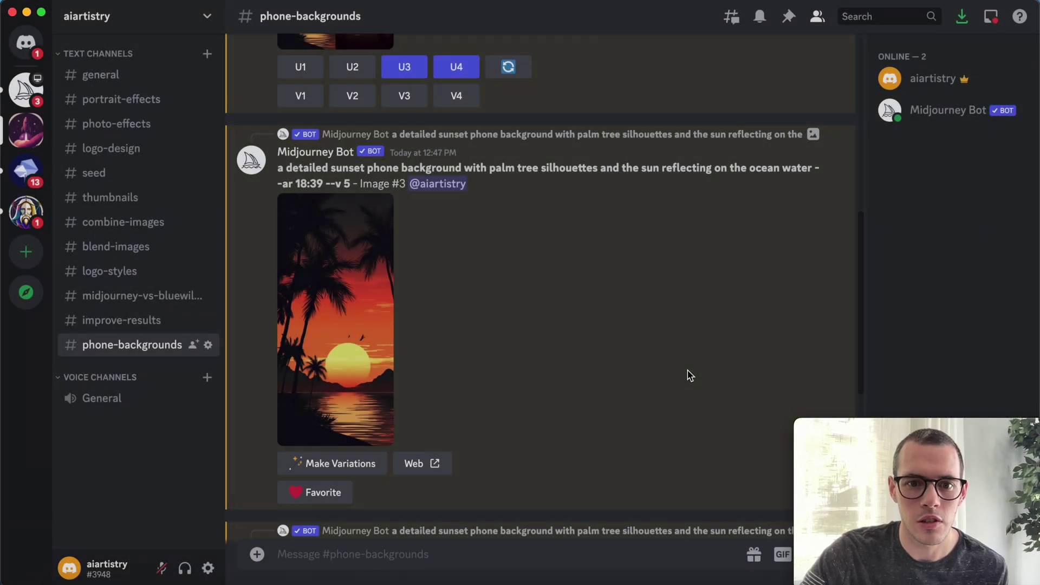
{"action": "scroll", "coordinate": [689, 371], "scroll_direction": "down", "scroll_amount": 5}
{"action": "left_click", "coordinate": [355, 324]}
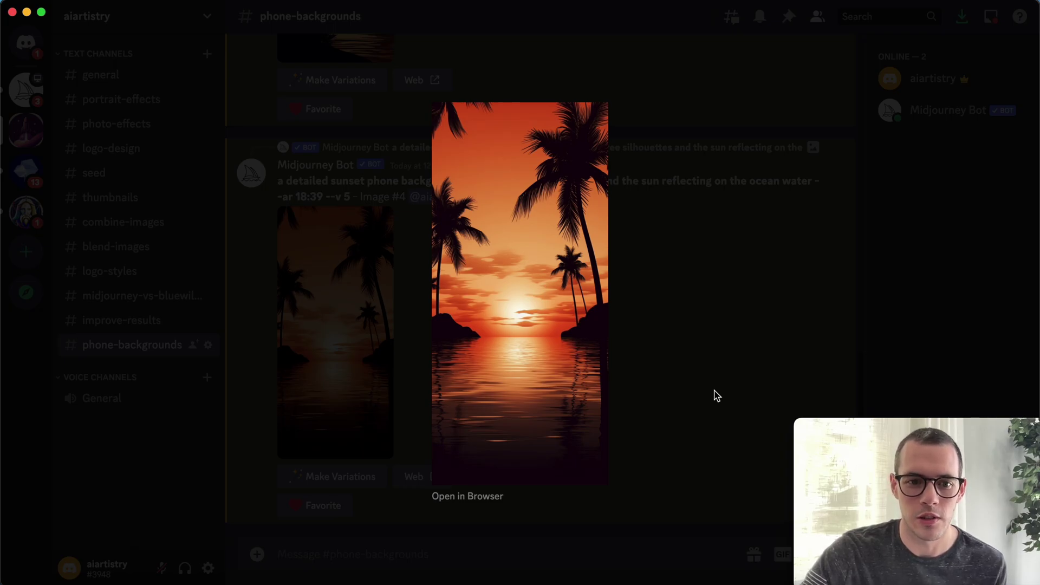
{"action": "left_click", "coordinate": [717, 396]}
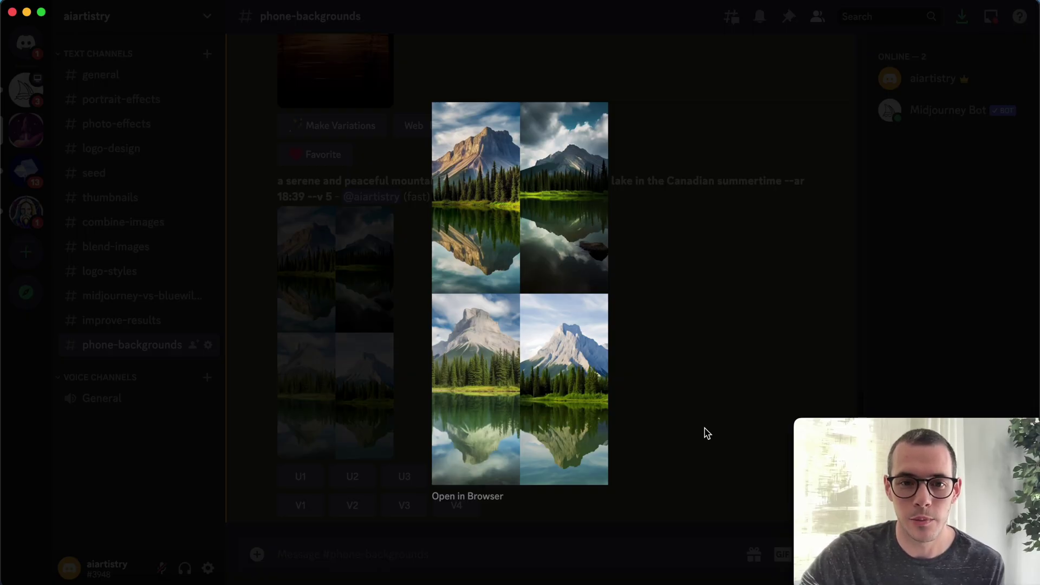
- Close the mountain lake grid preview, upscale U1, and view the upscaled lake image full size
{"action": "left_click", "coordinate": [678, 429]}
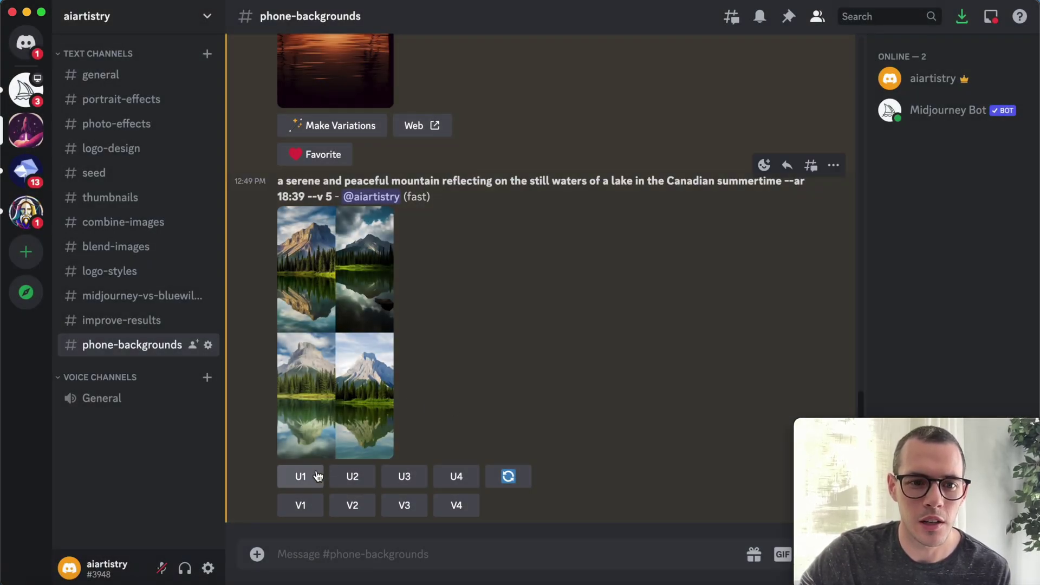
{"action": "left_click", "coordinate": [304, 476]}
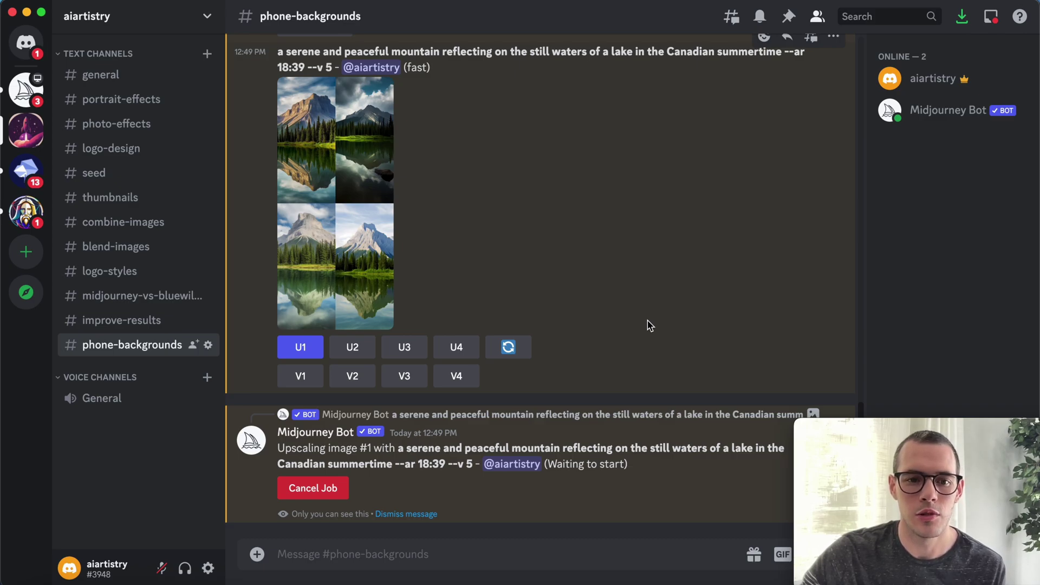
{"action": "left_click", "coordinate": [318, 365]}
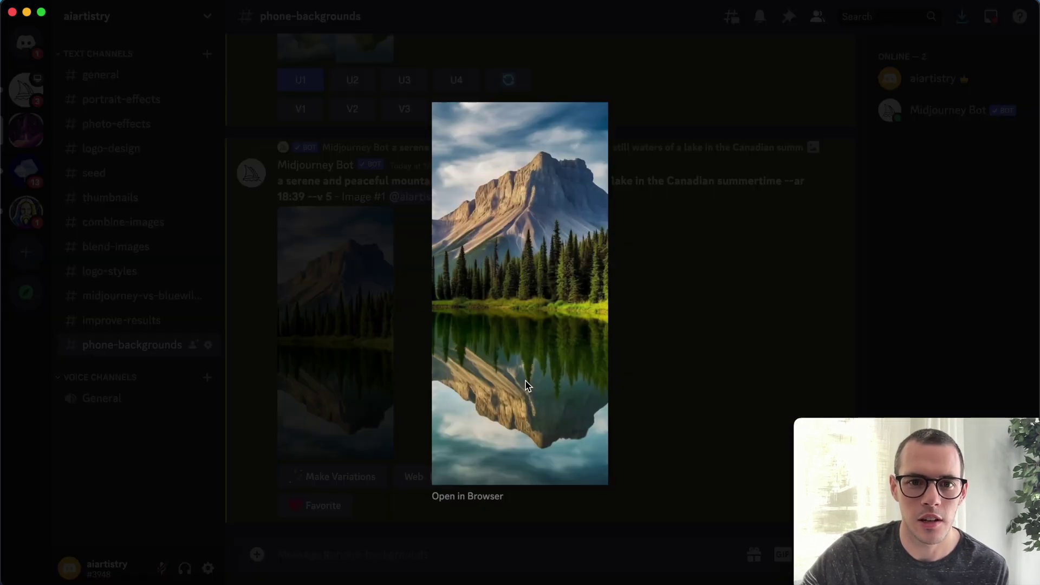
{"action": "left_click", "coordinate": [695, 358]}
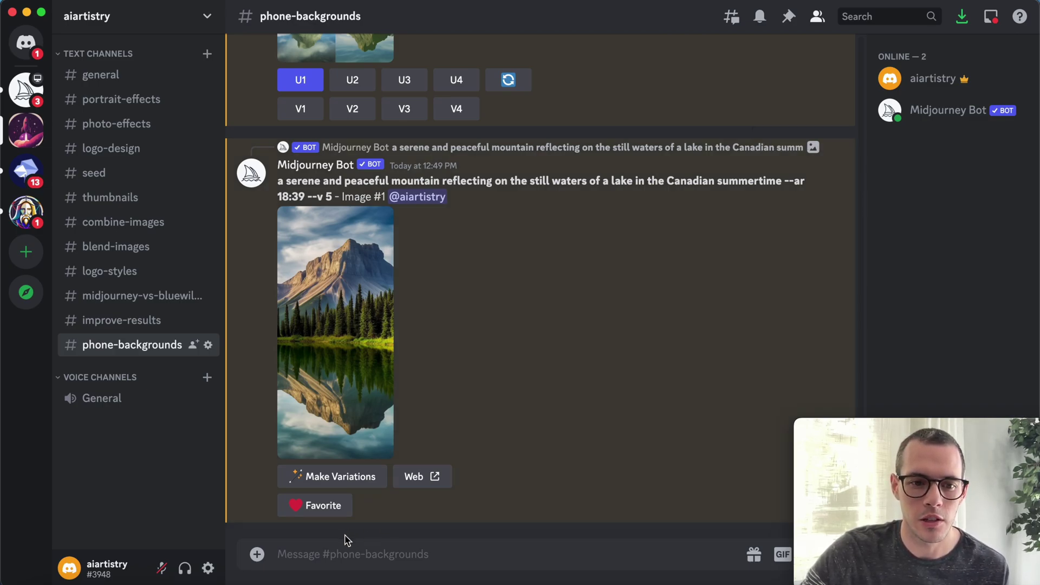
- Upload the photo of the man with crossed arms to the channel and view it enlarged
{"action": "left_click", "coordinate": [258, 555]}
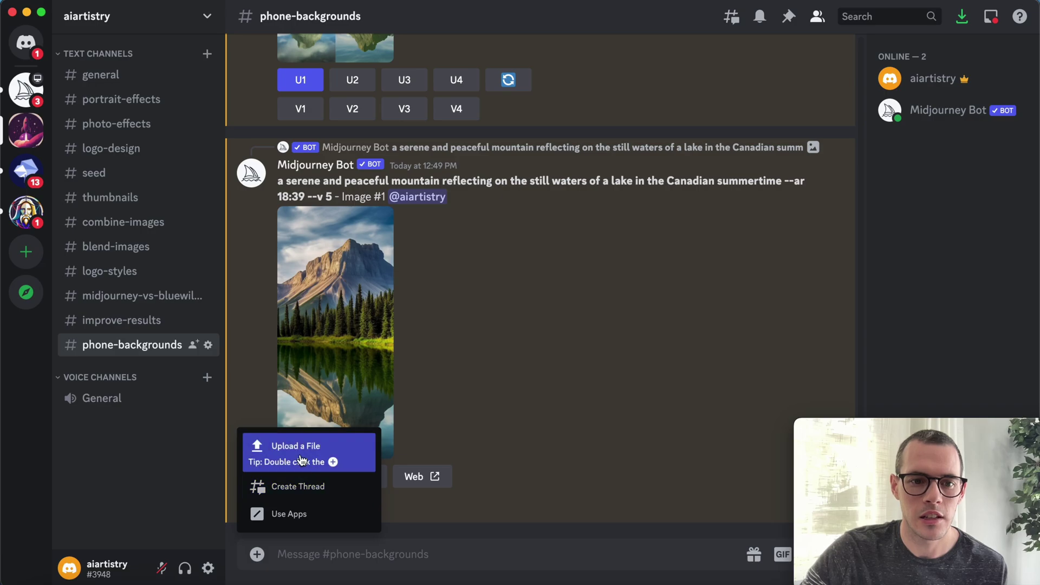
{"action": "key", "text": "Escape"}
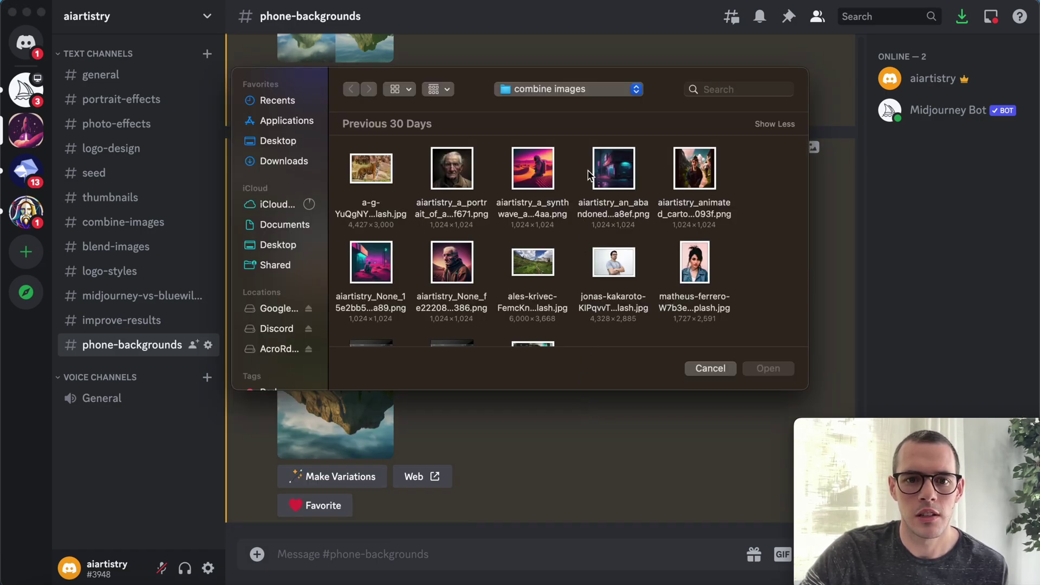
{"action": "scroll", "coordinate": [590, 176], "scroll_direction": "down", "scroll_amount": 3}
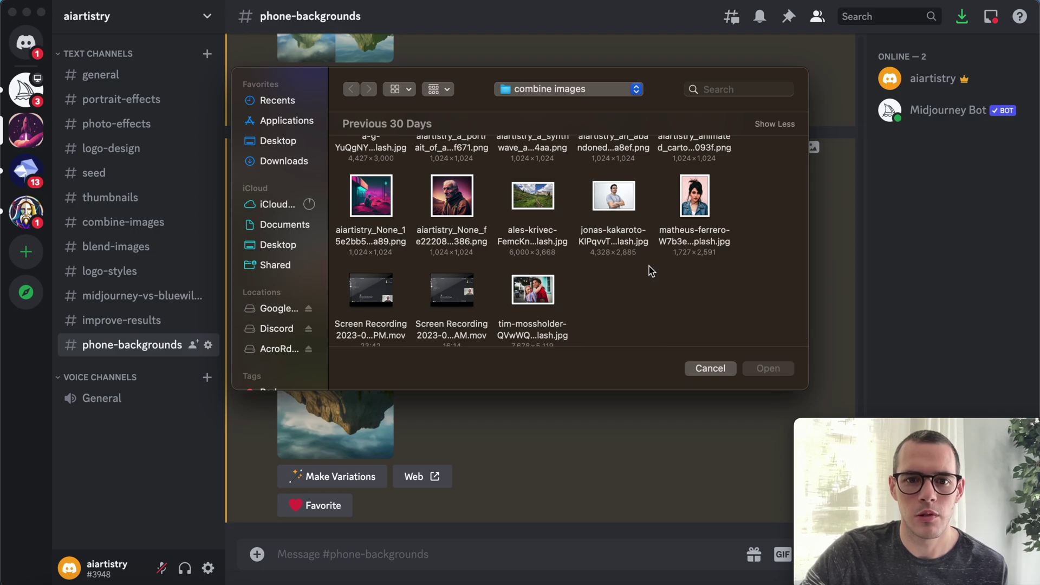
{"action": "left_click", "coordinate": [614, 203]}
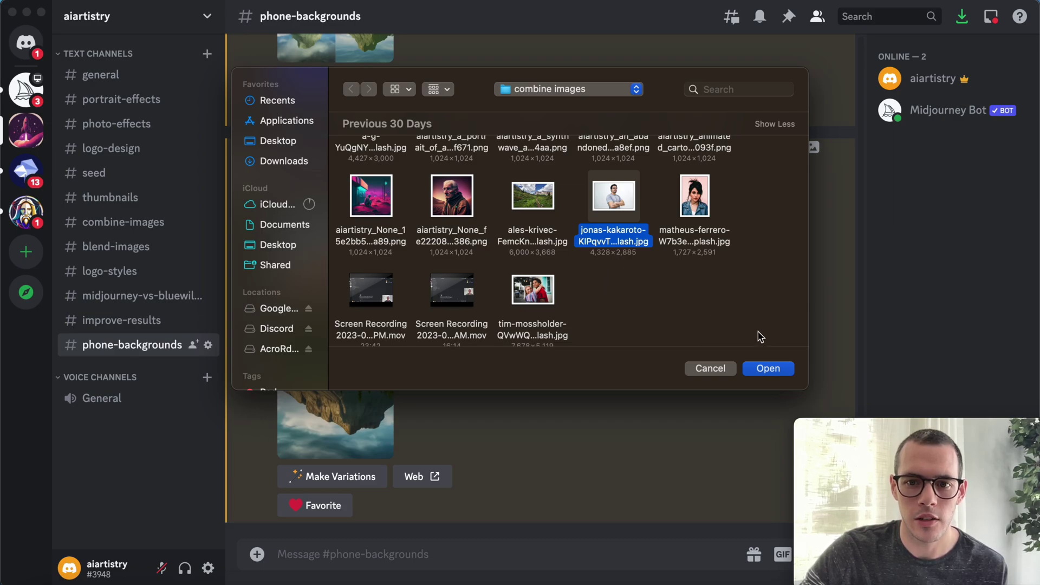
{"action": "left_click", "coordinate": [776, 373]}
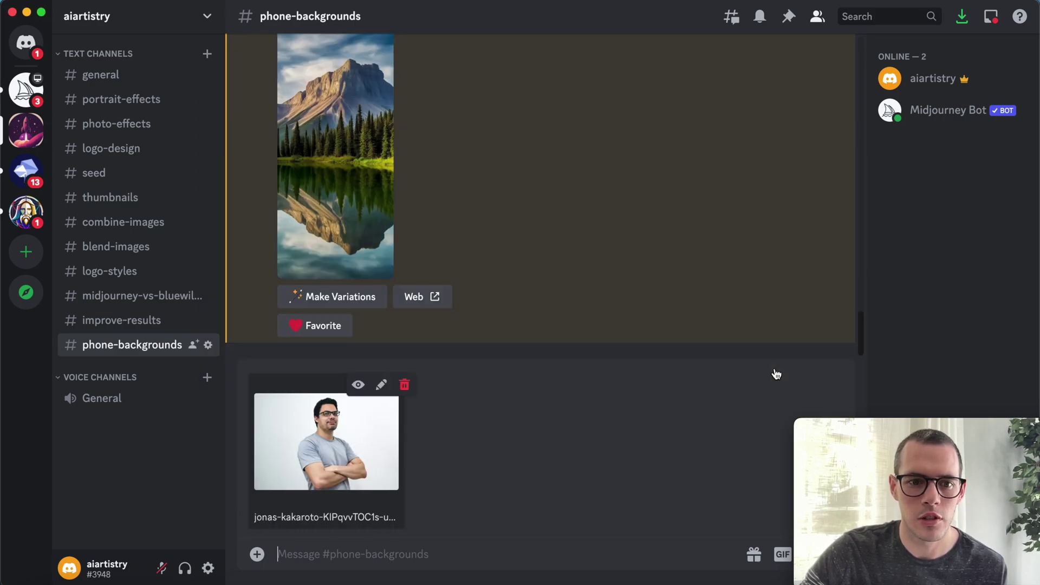
{"action": "key", "text": "Return"}
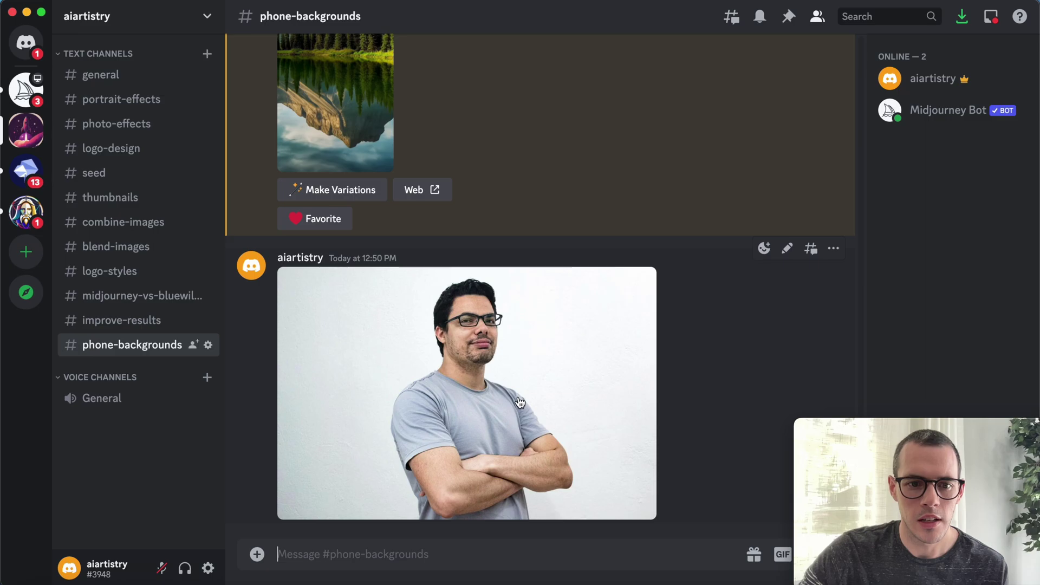
{"action": "left_click", "coordinate": [519, 402]}
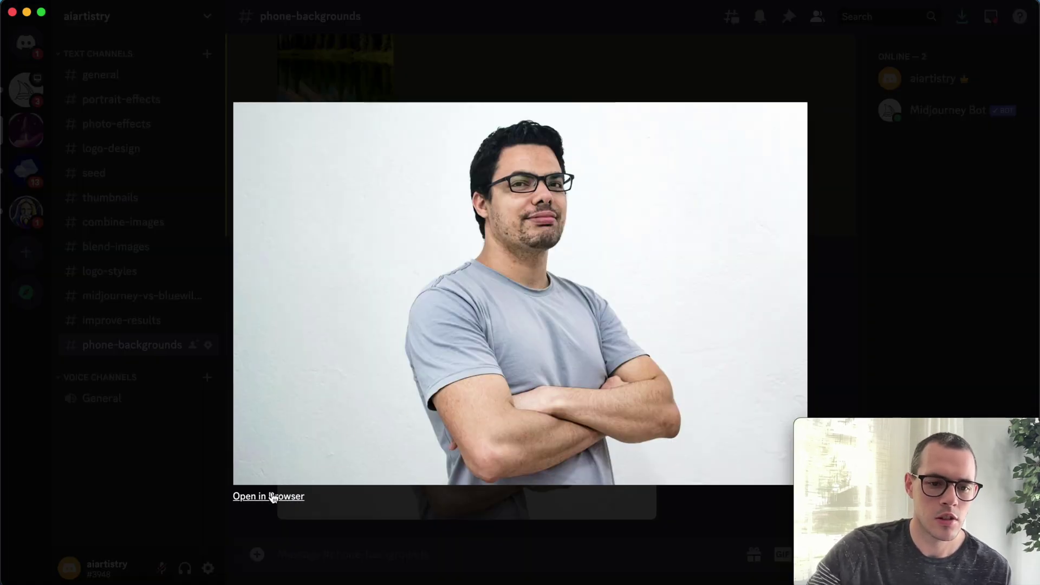
- Open the photo in Chrome, copy its cdn.discordapp.com link, and close the viewer back in Discord
{"action": "left_click", "coordinate": [273, 497]}
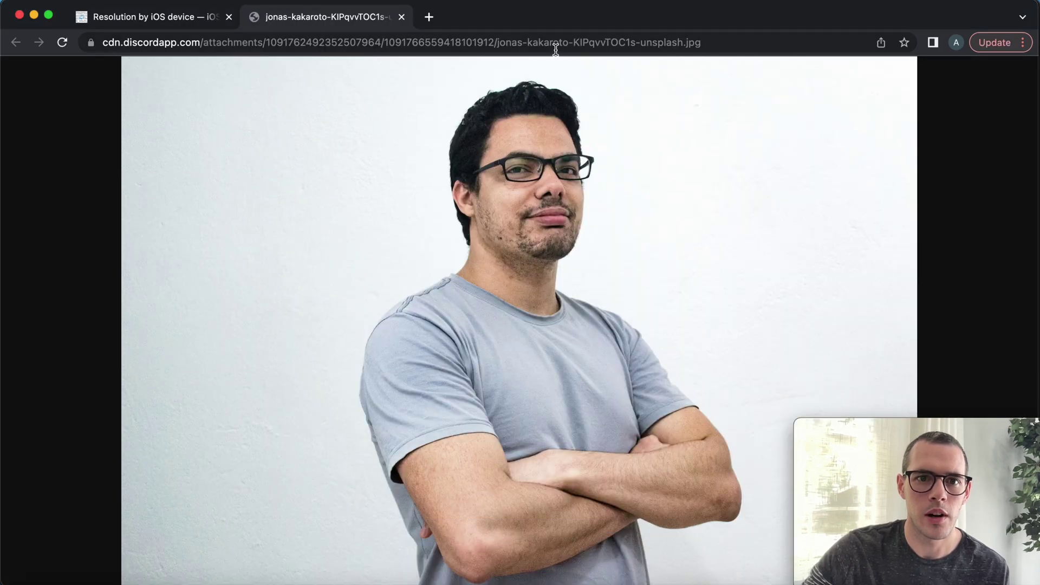
{"action": "left_click", "coordinate": [555, 50]}
{"action": "key", "text": "super+c"}
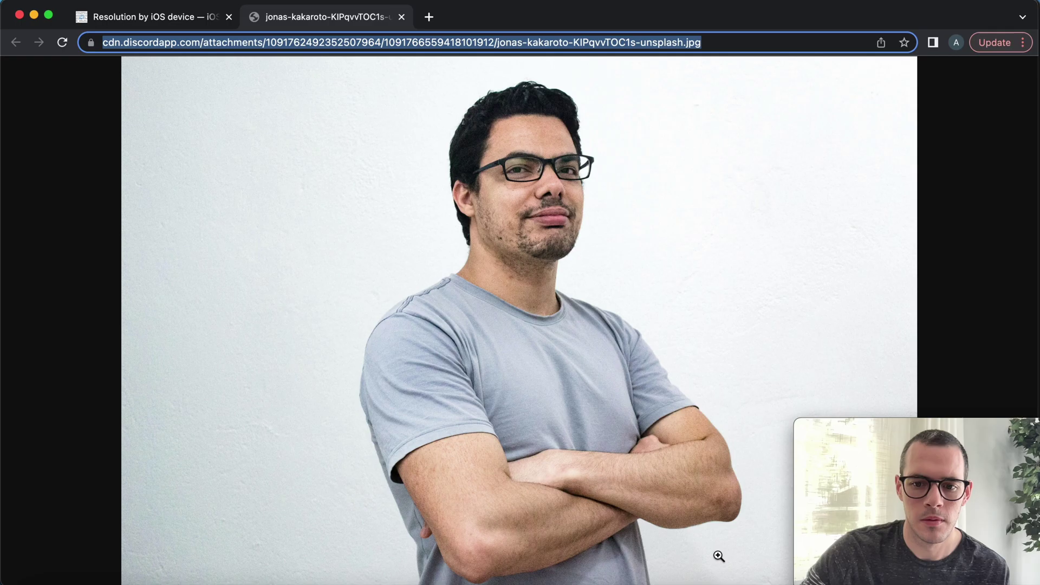
{"action": "left_click", "coordinate": [740, 581]}
{"action": "left_click", "coordinate": [613, 518]}
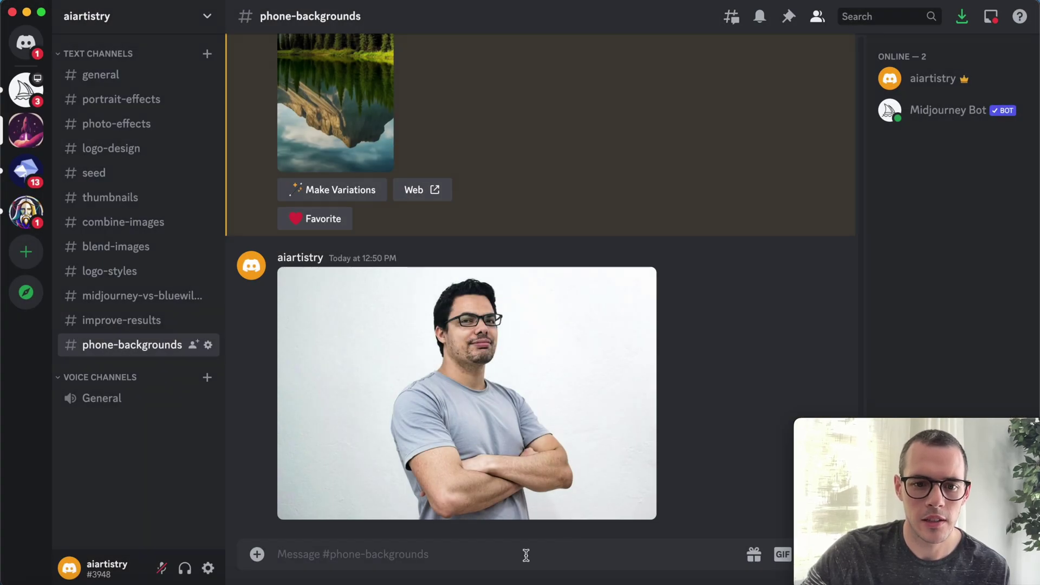
- Run /imagine with the pasted photo URL followed by 'superhero --ar 18:39'
{"action": "type", "text": "/im"}
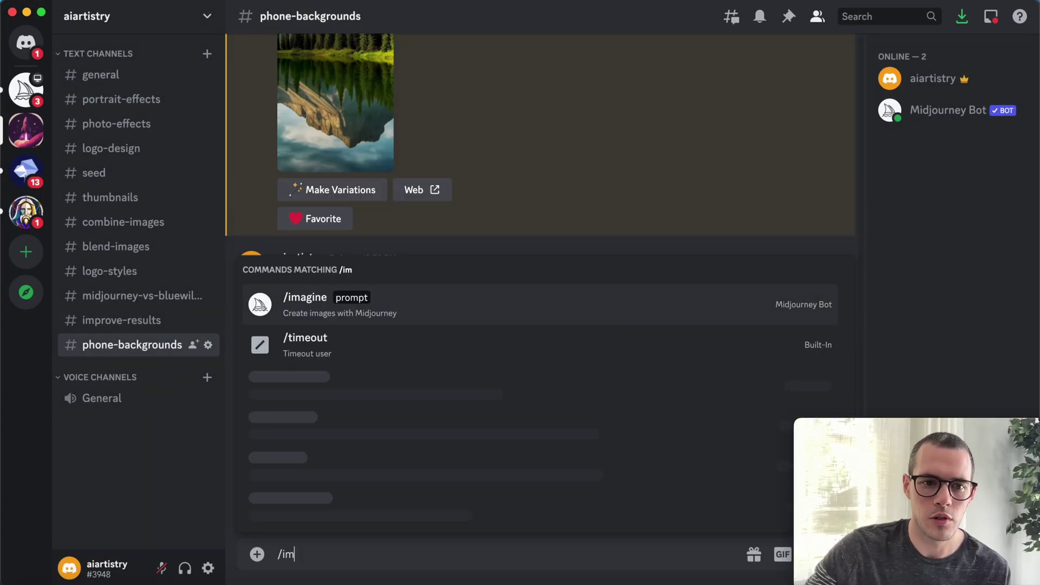
{"action": "left_click", "coordinate": [503, 452]}
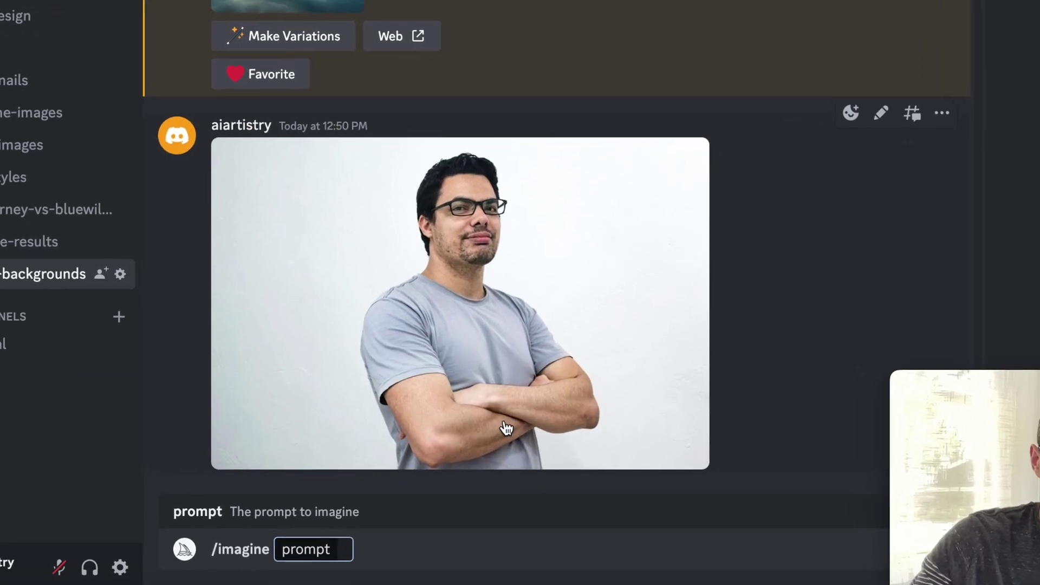
{"action": "key", "text": "super+v"}
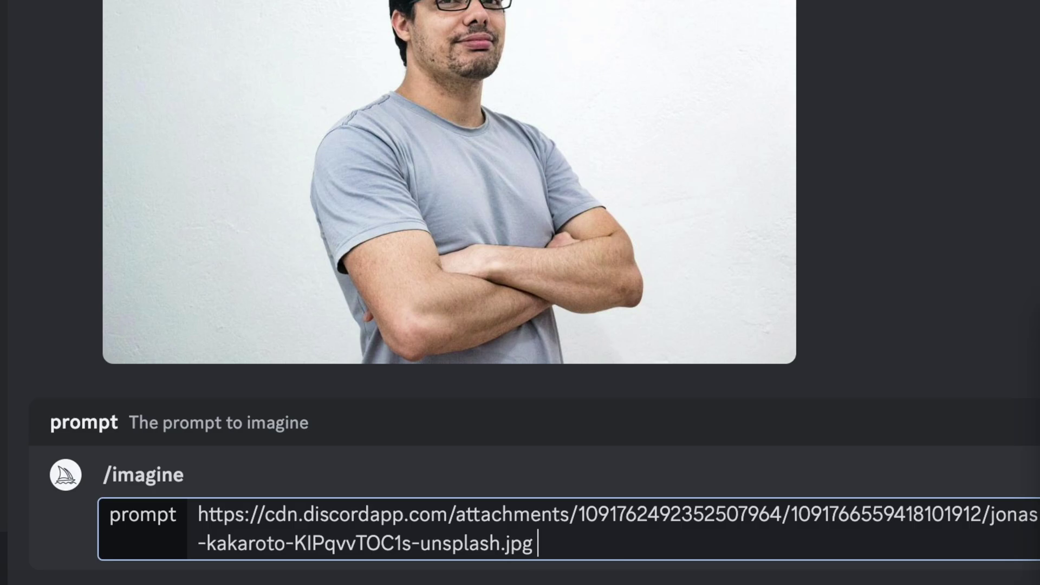
{"action": "type", "text": "superhero "}
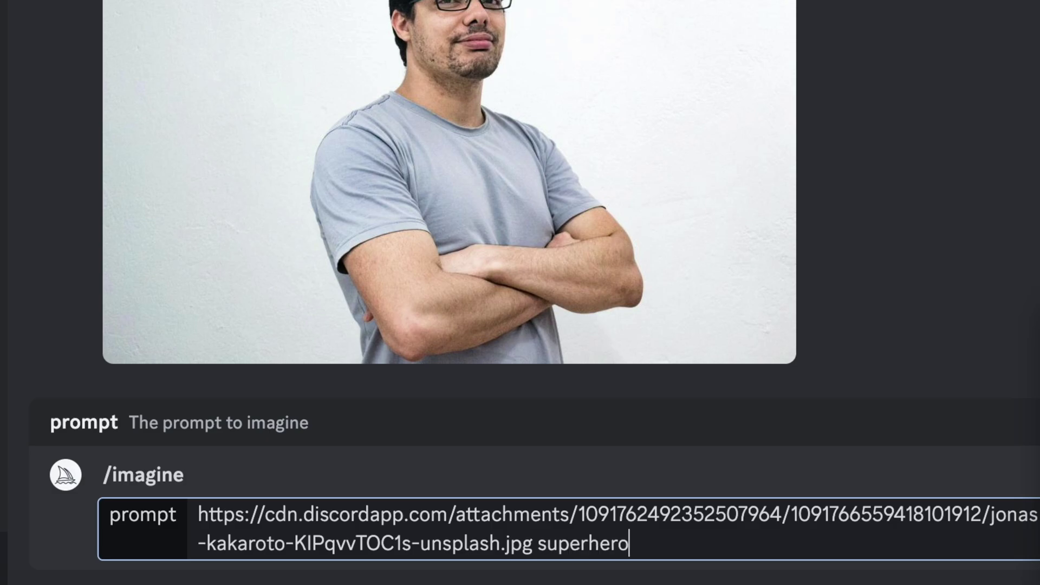
{"action": "type", "text": "--ar 18:39"}
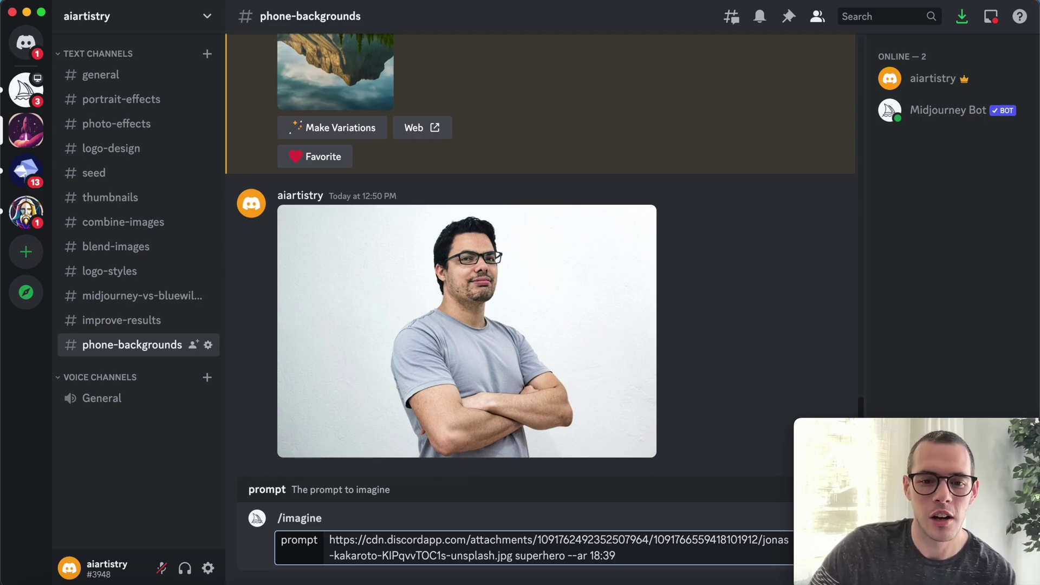
{"action": "key", "text": "Return"}
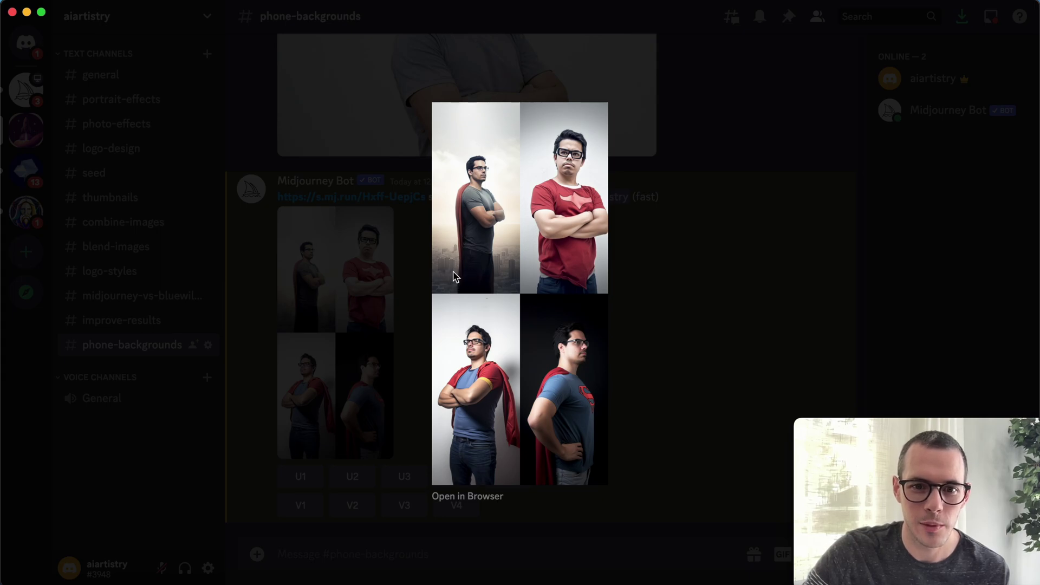
- Close the superhero grid preview and request U1, the caped man above a city skyline
{"action": "left_click", "coordinate": [667, 384]}
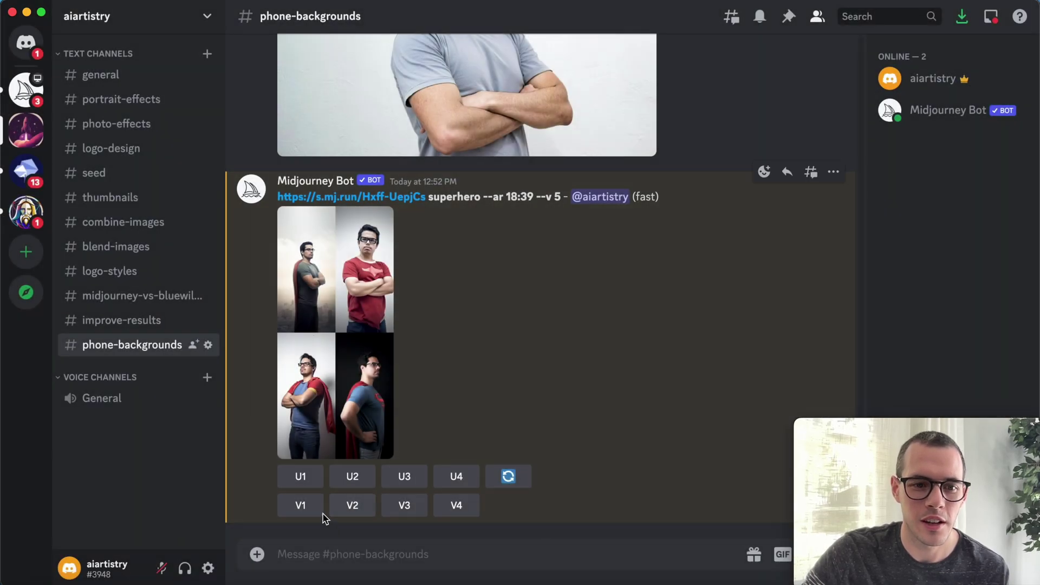
{"action": "left_click", "coordinate": [319, 482]}
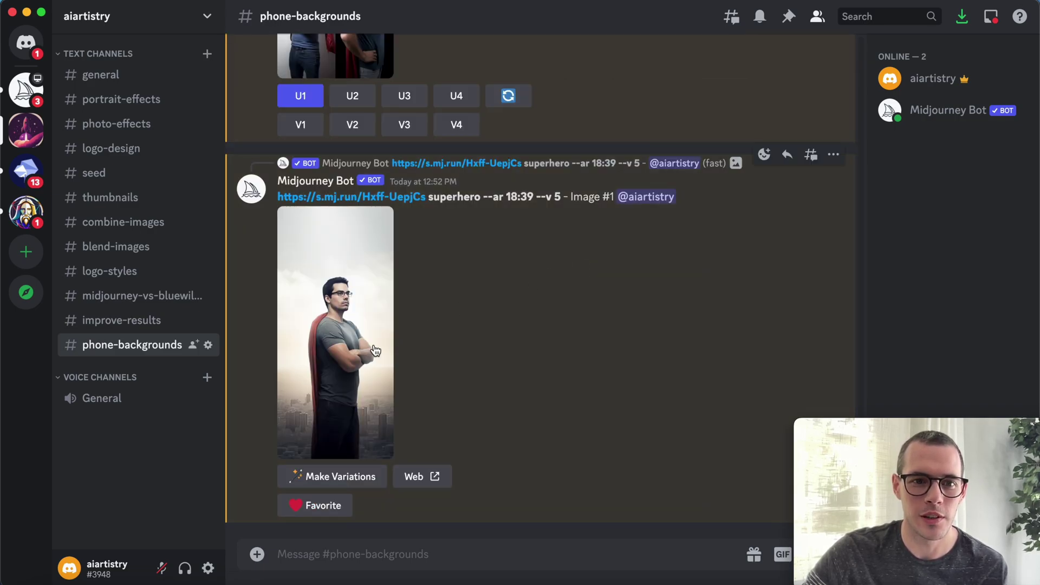
{"action": "left_click", "coordinate": [376, 351]}
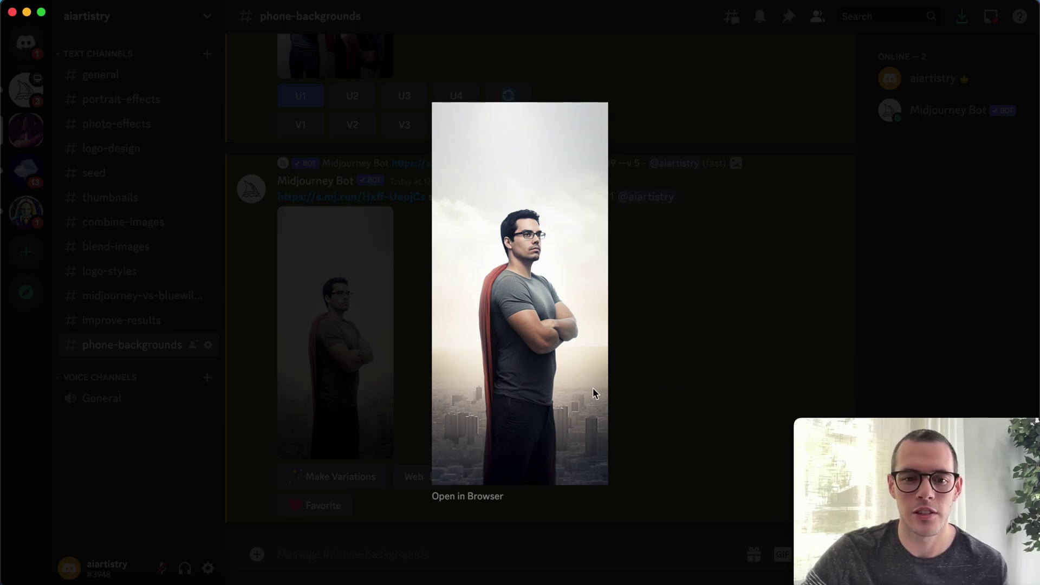
{"action": "left_click", "coordinate": [665, 383]}
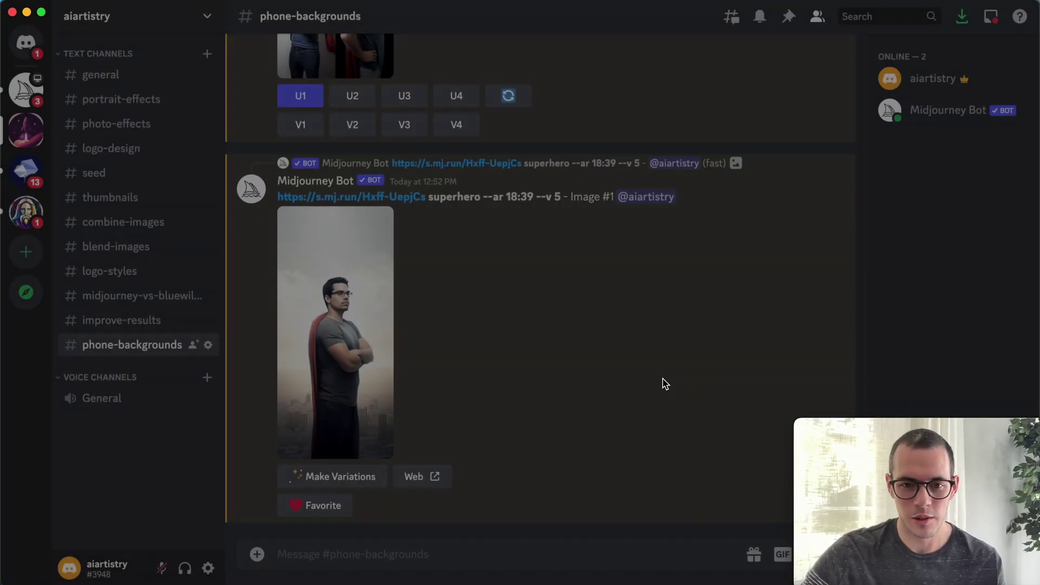